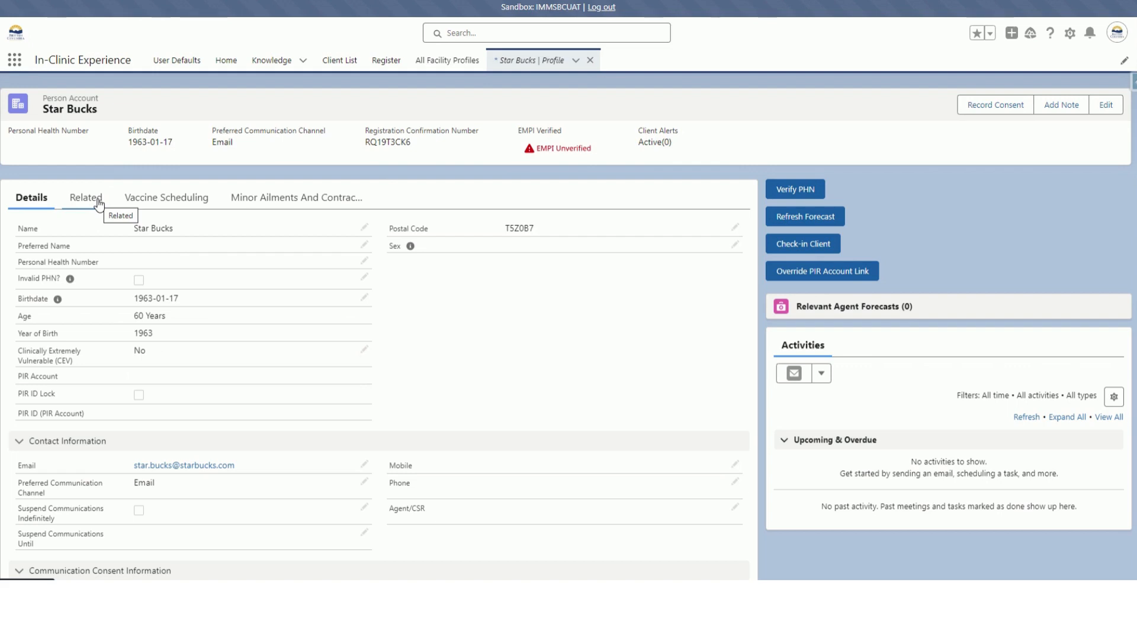
Review the client's related records, including immunization history, appointments and program eligibilities.
left_click(99, 201)
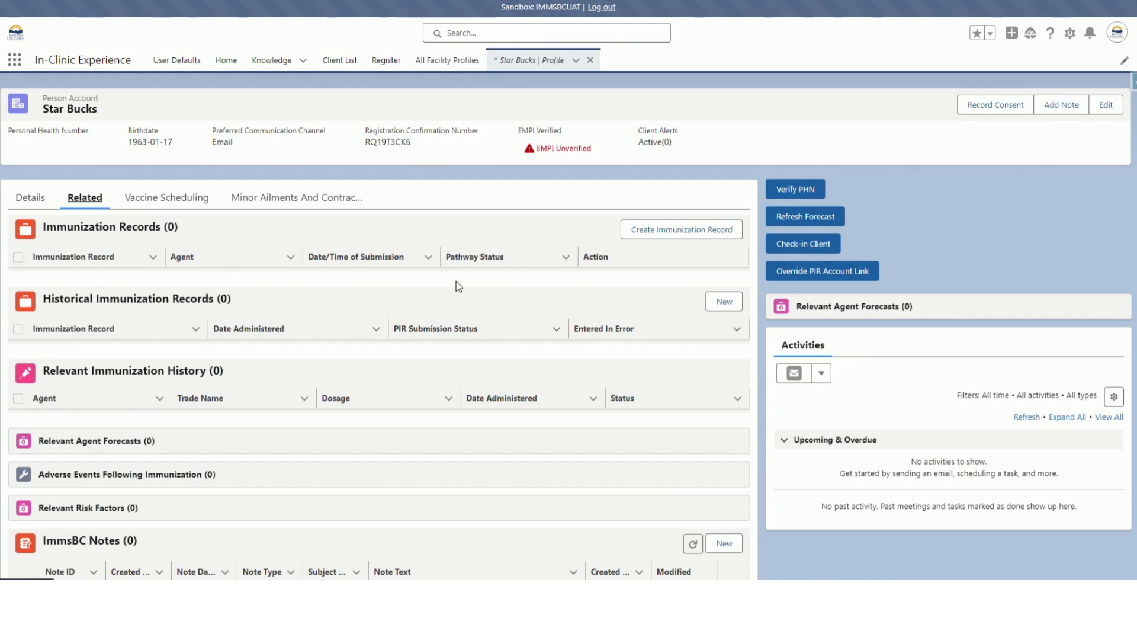
scroll(383, 299, "down", 5)
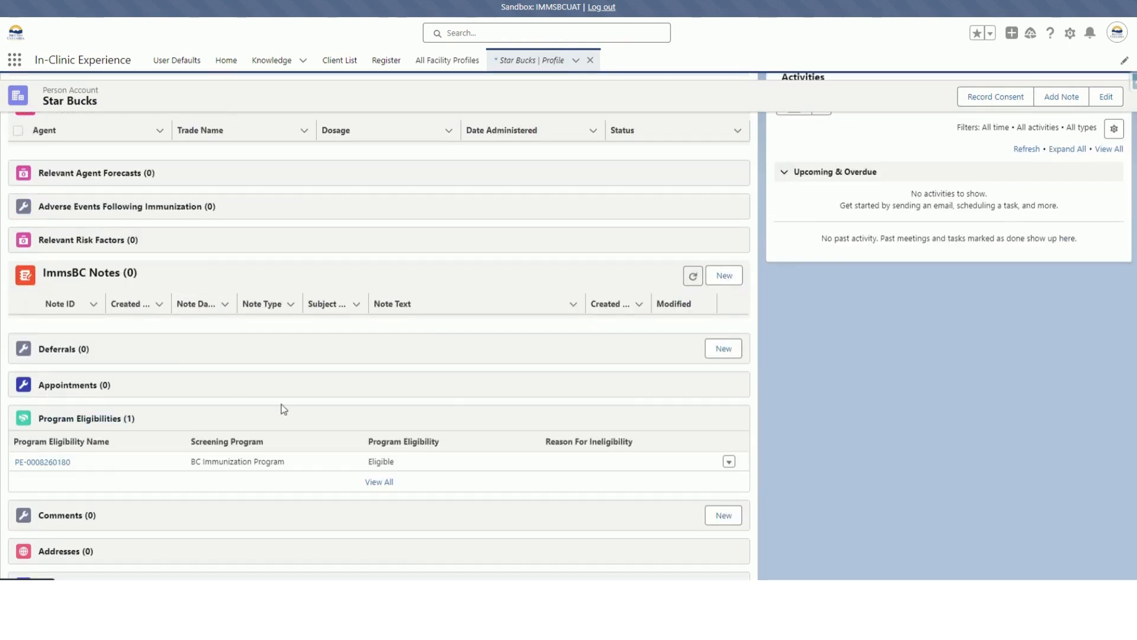
scroll(62, 397, "up", 5)
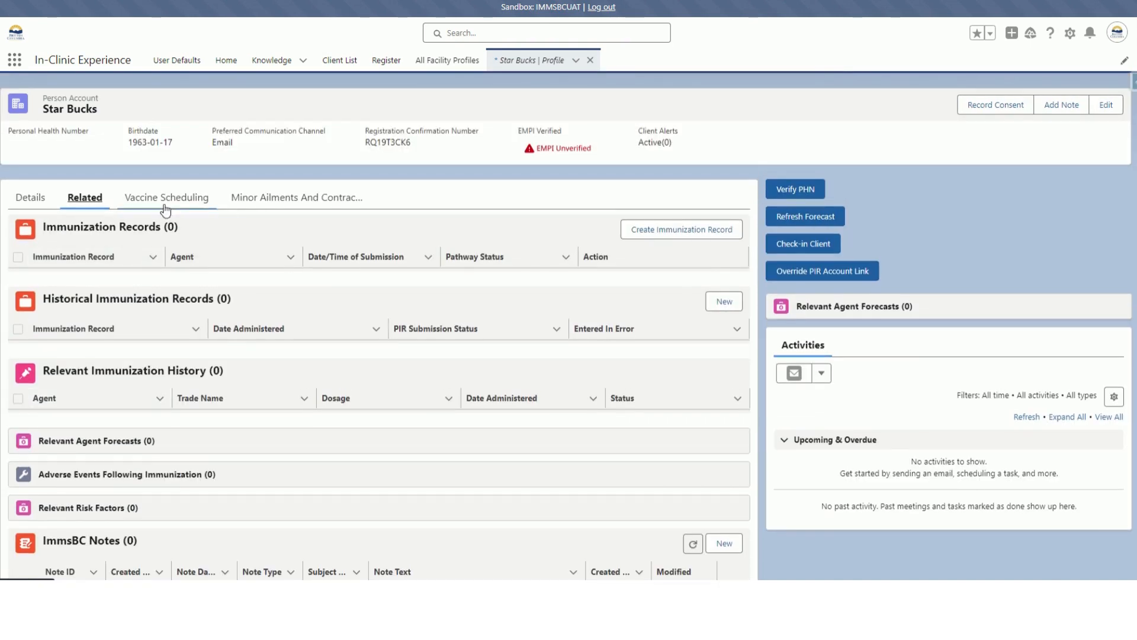
left_click(236, 266)
scroll(235, 273, "down", 5)
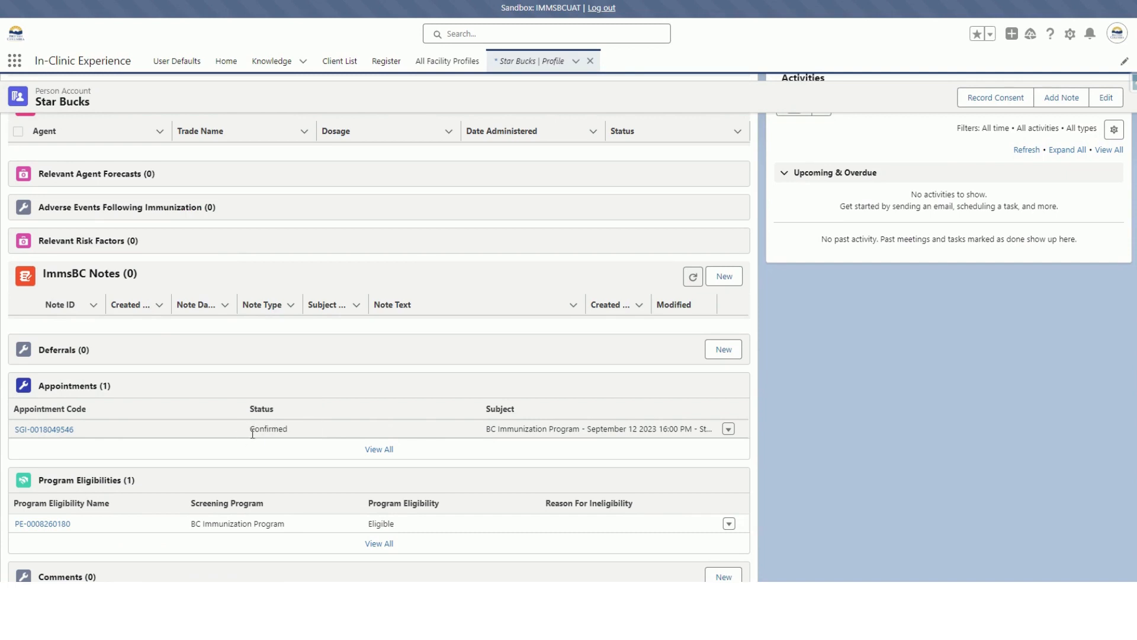
scroll(232, 414, "up", 5)
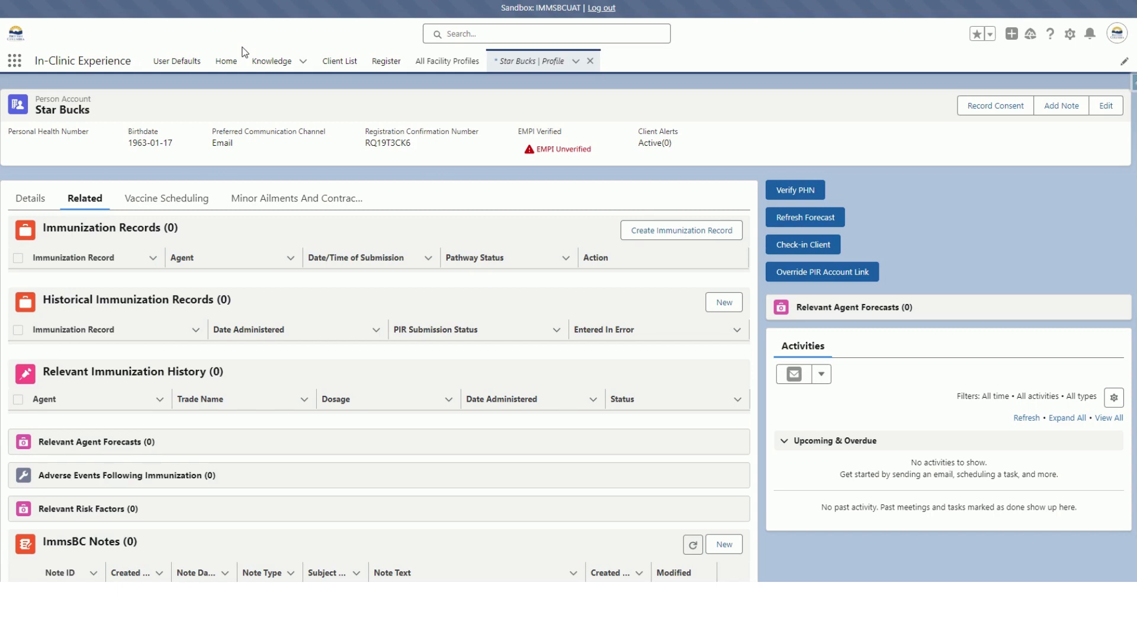
Open today's appointments for the clinic and check in the 60-year-old client listed at 05:00 p.m.
left_click(215, 70)
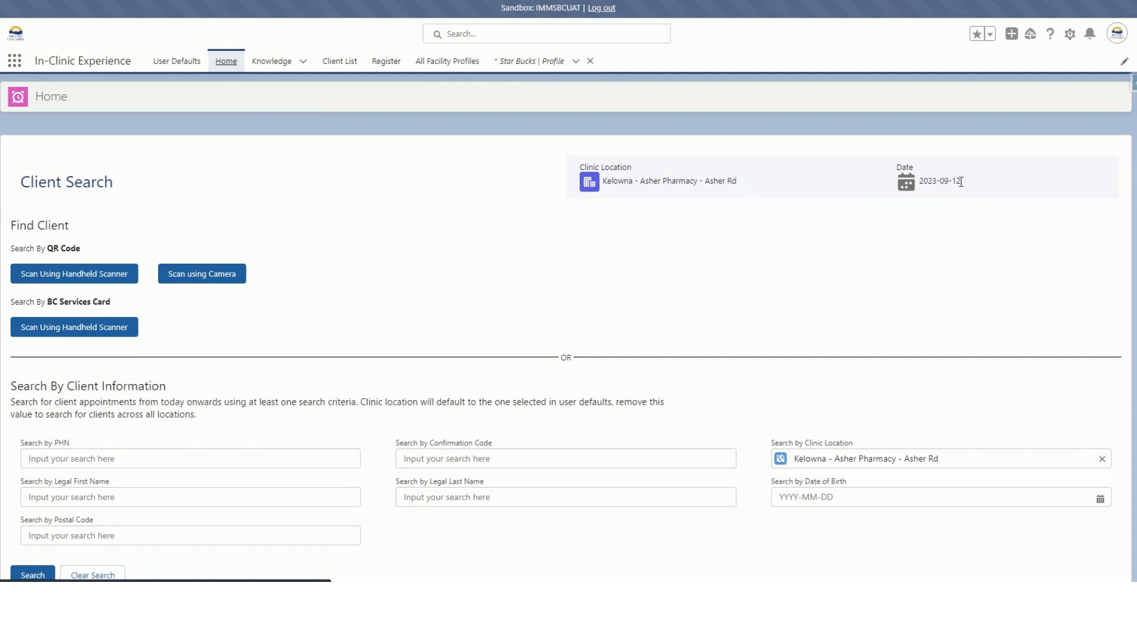
scroll(284, 249, "down", 3)
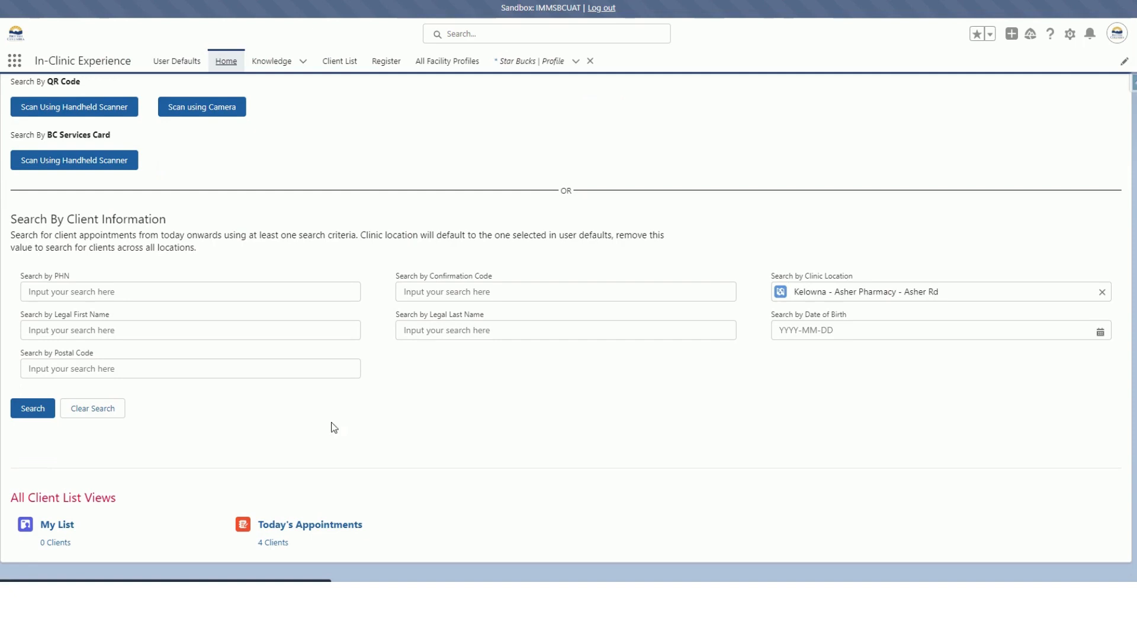
left_click(318, 525)
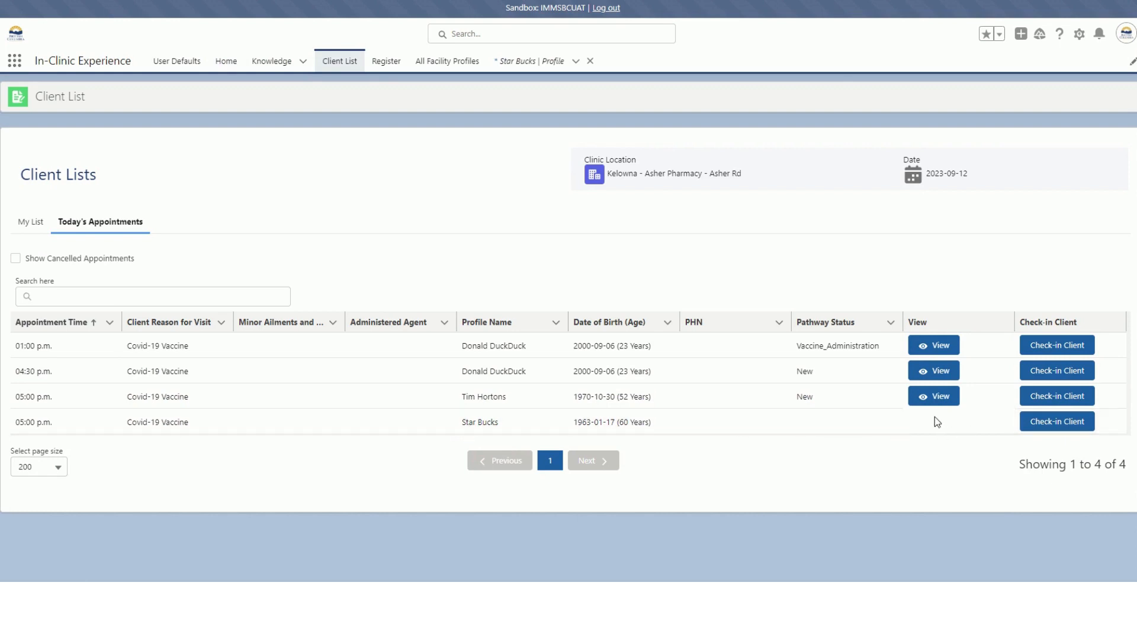
left_click(1057, 421)
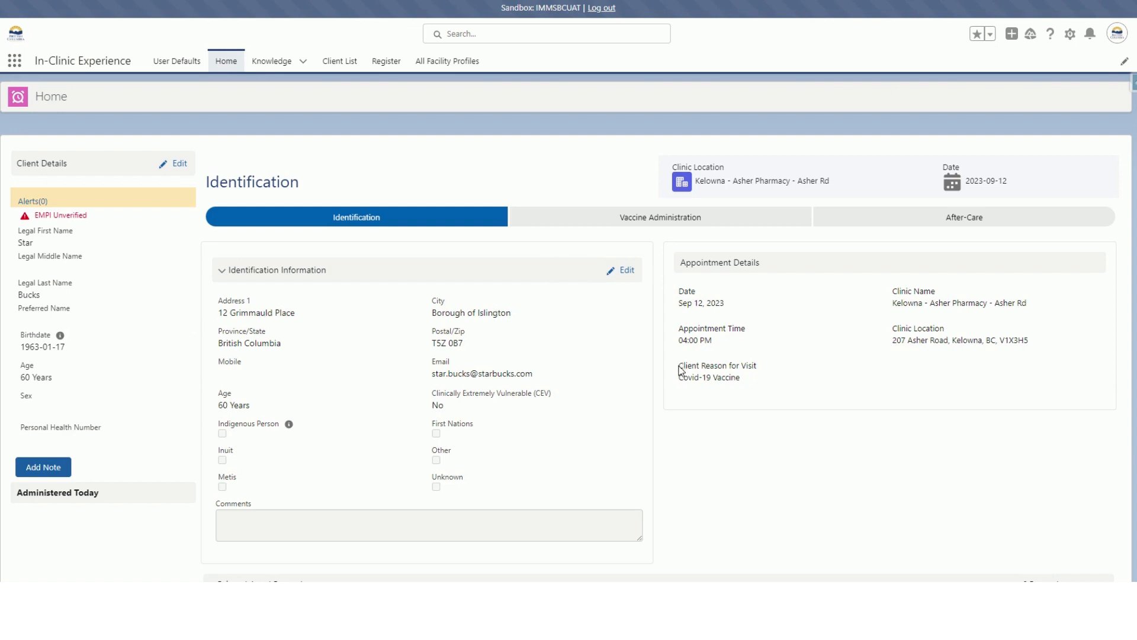
Review the appointment's reason for visit, and confirm and save the client's identification.
left_click_drag(679, 366, 757, 388)
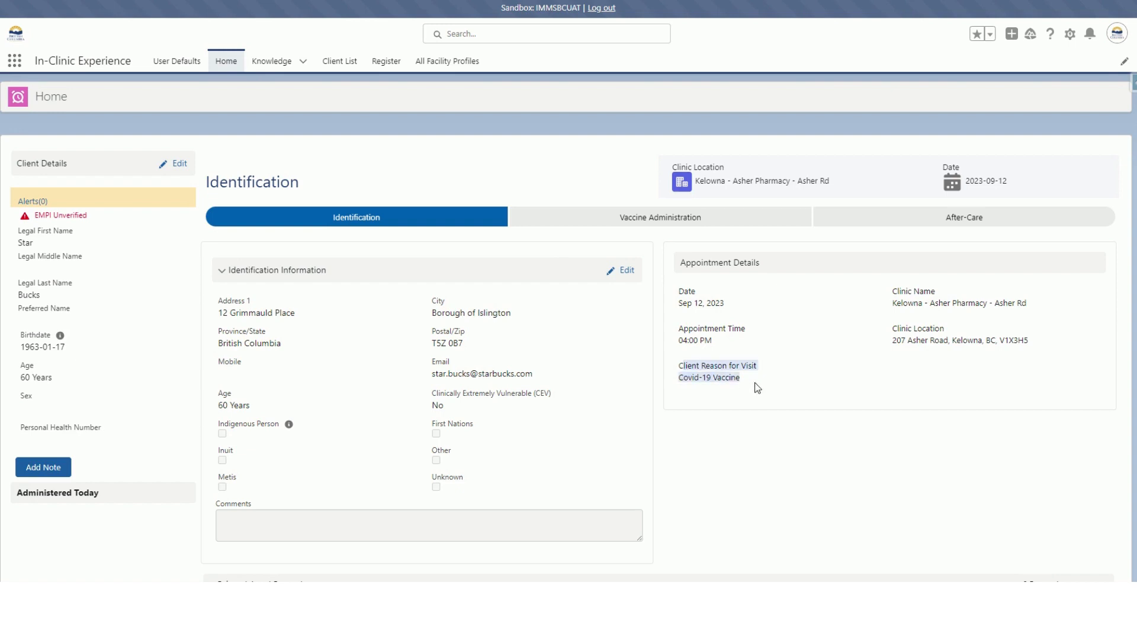
left_click(737, 423)
scroll(593, 282, "down", 5)
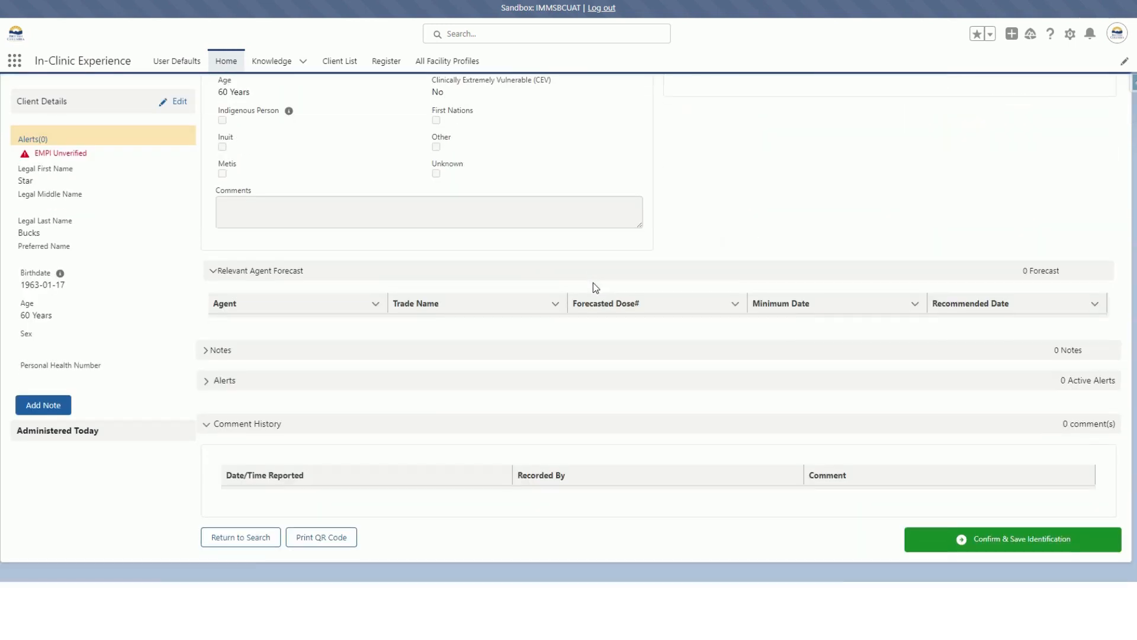
left_click(1002, 540)
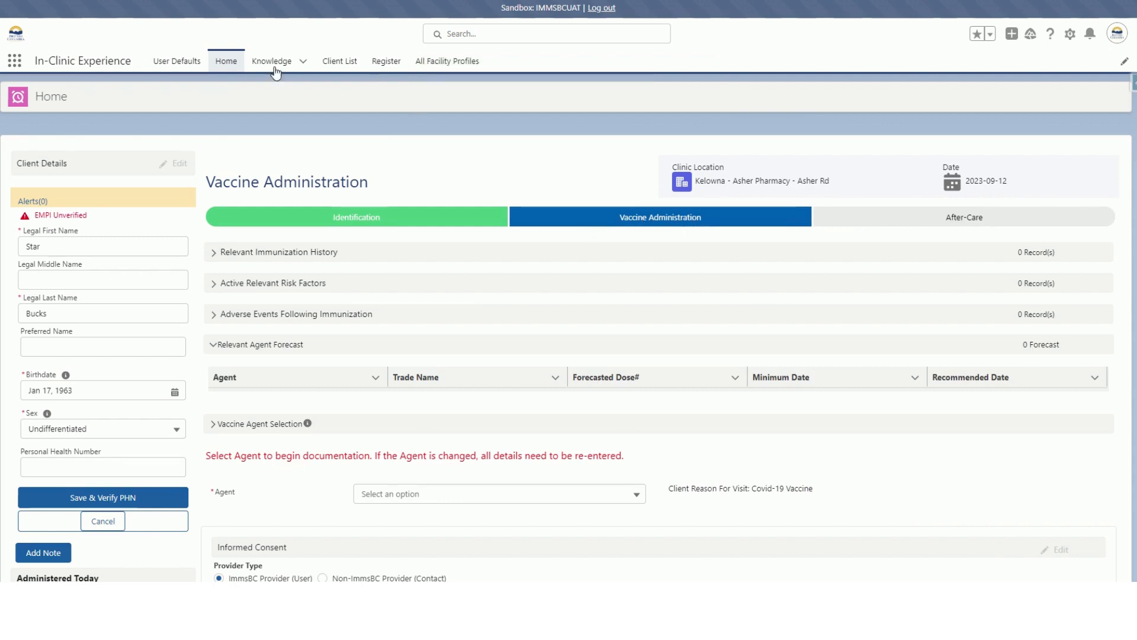
Reopen the checked-in client's vaccine administration record from the personal client list.
left_click(228, 69)
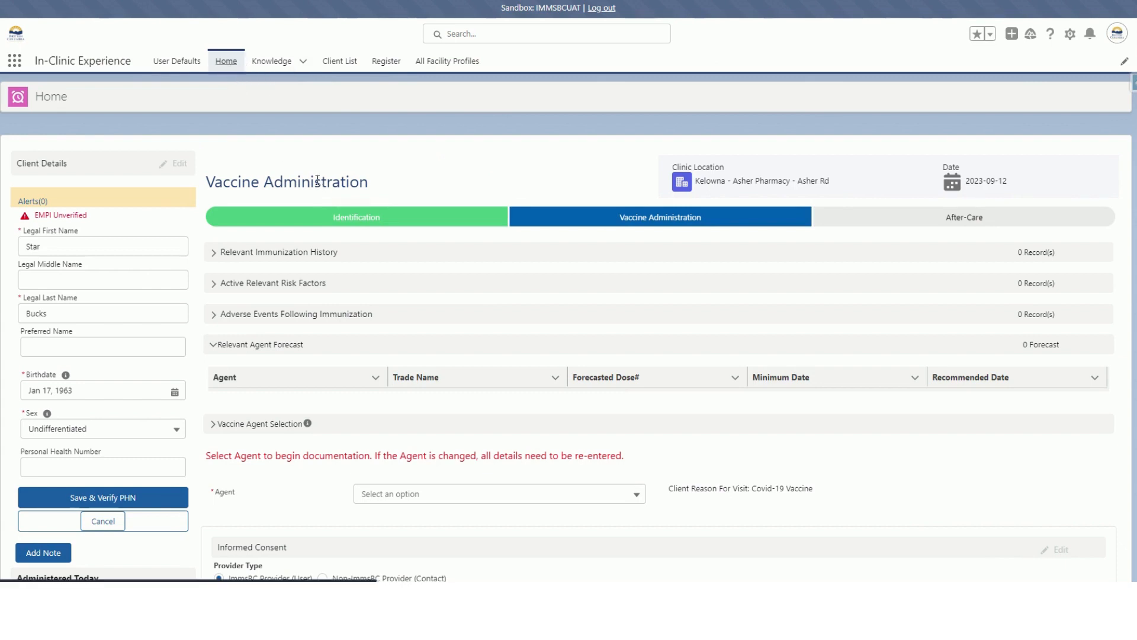
left_click(340, 71)
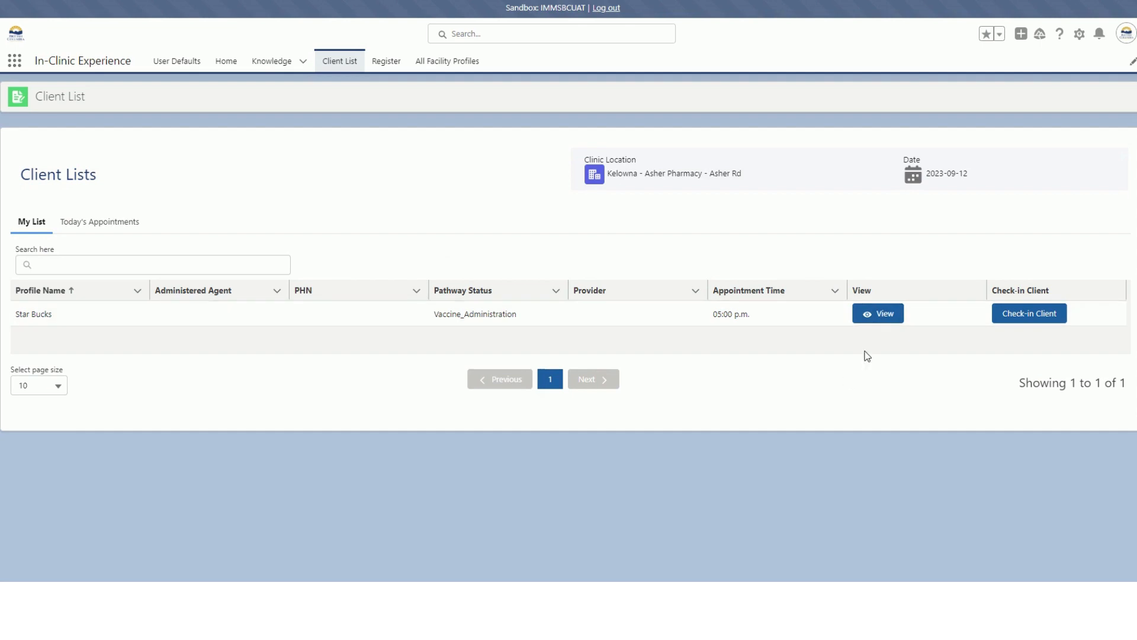
left_click(884, 316)
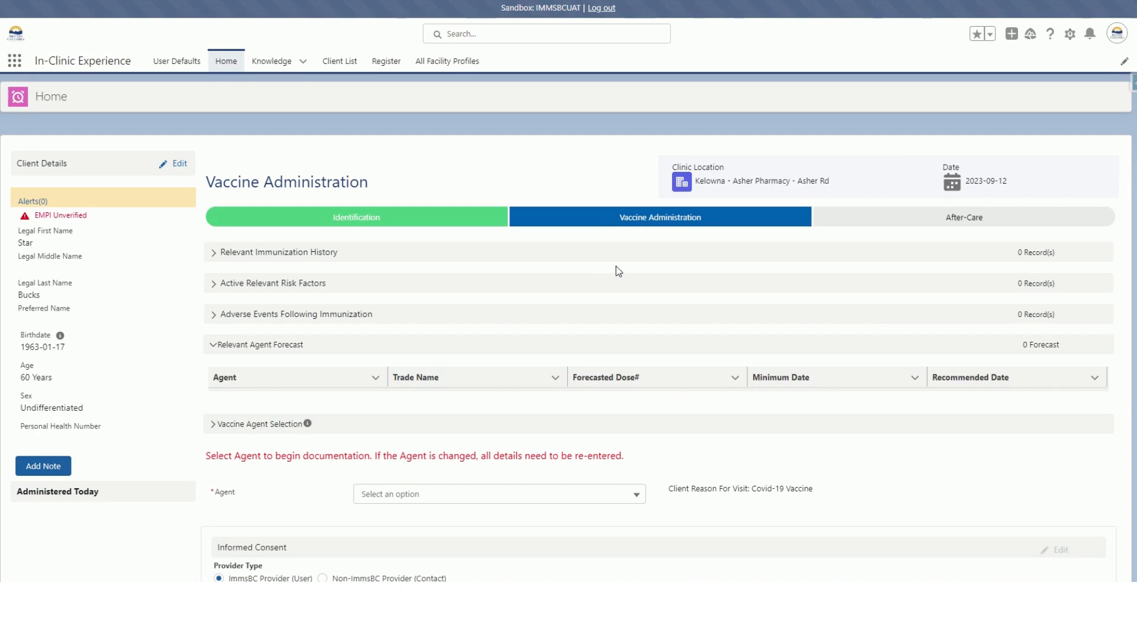
Select COVID-19 Non-replicating Viral Vector as the vaccine agent for the client.
scroll(616, 265, "down", 10)
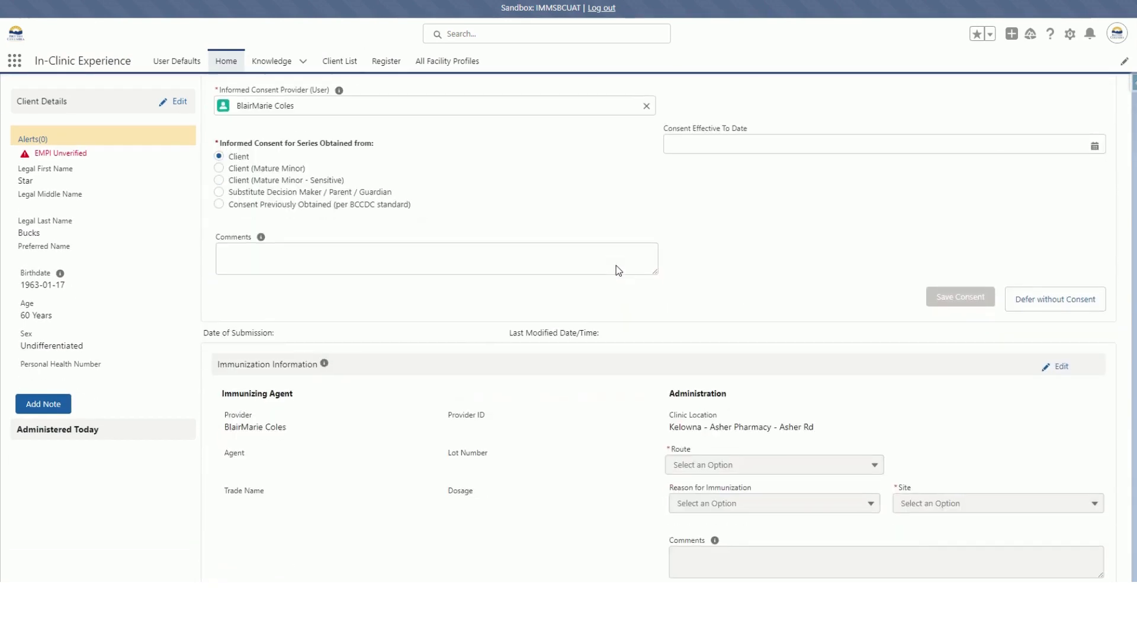
scroll(616, 270, "down", 5)
scroll(616, 270, "up", 12)
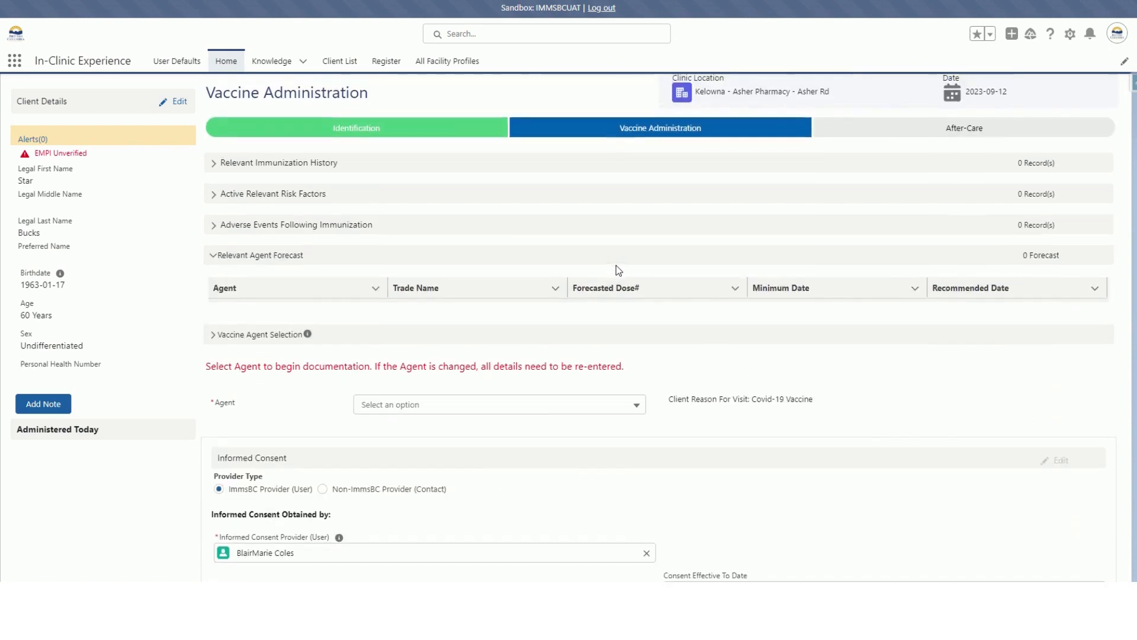
left_click(539, 407)
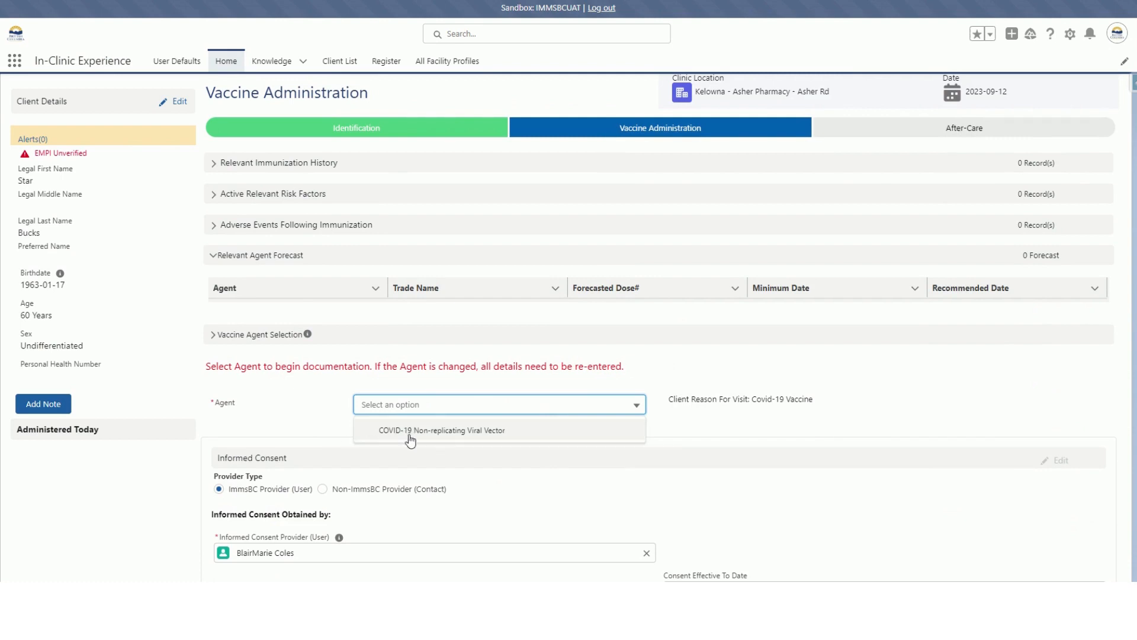
left_click(491, 431)
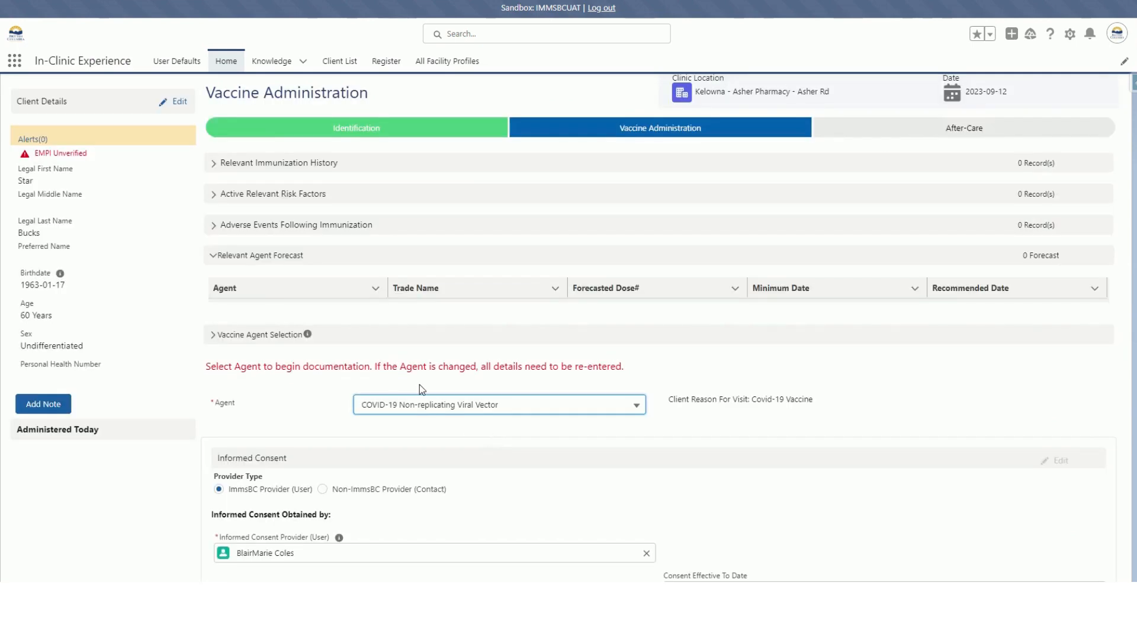
Save the informed consent as obtained from the client.
scroll(419, 385, "down", 5)
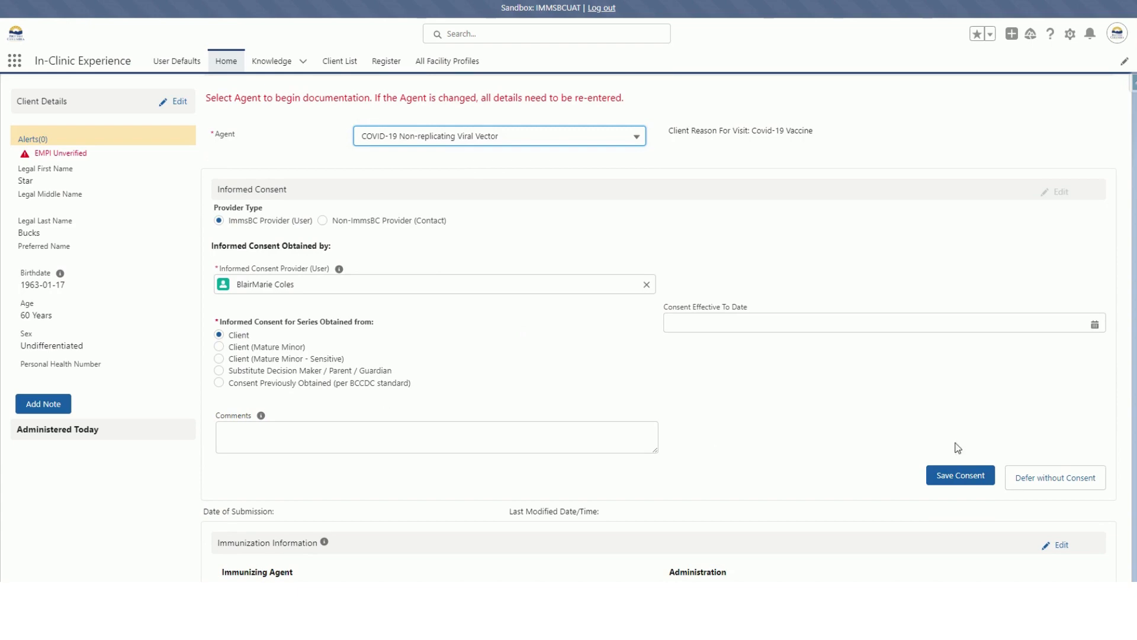
scroll(967, 496, "down", 1)
left_click(943, 388)
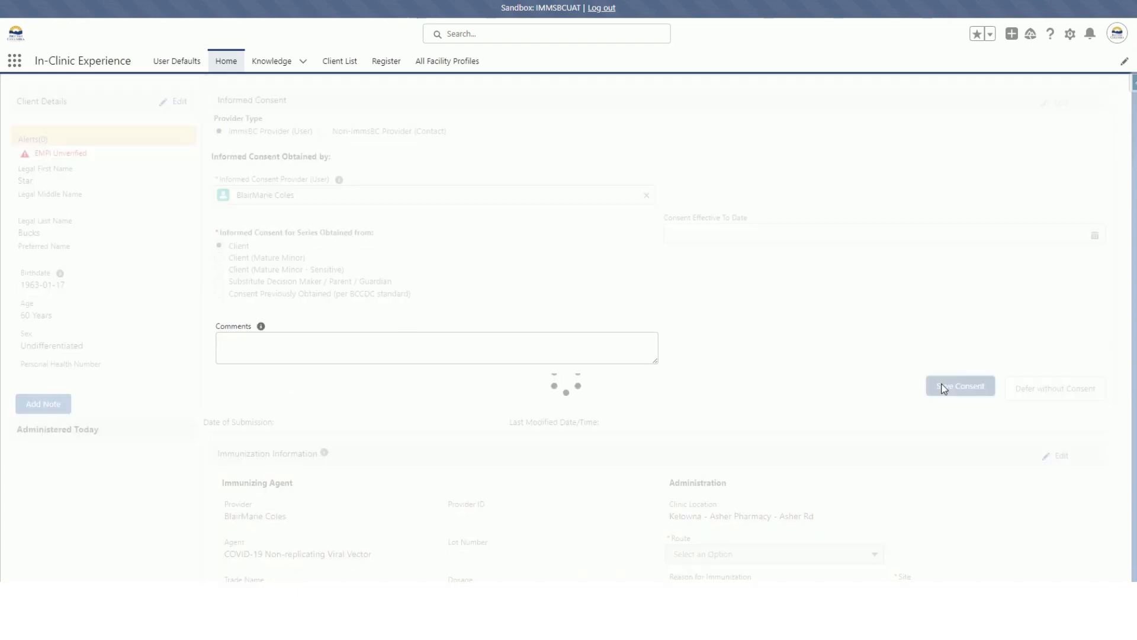
Select lot number TL0006, acknowledge the vaccine version notice, and set the injection site to Arm - Left deltoid.
scroll(667, 345, "down", 3)
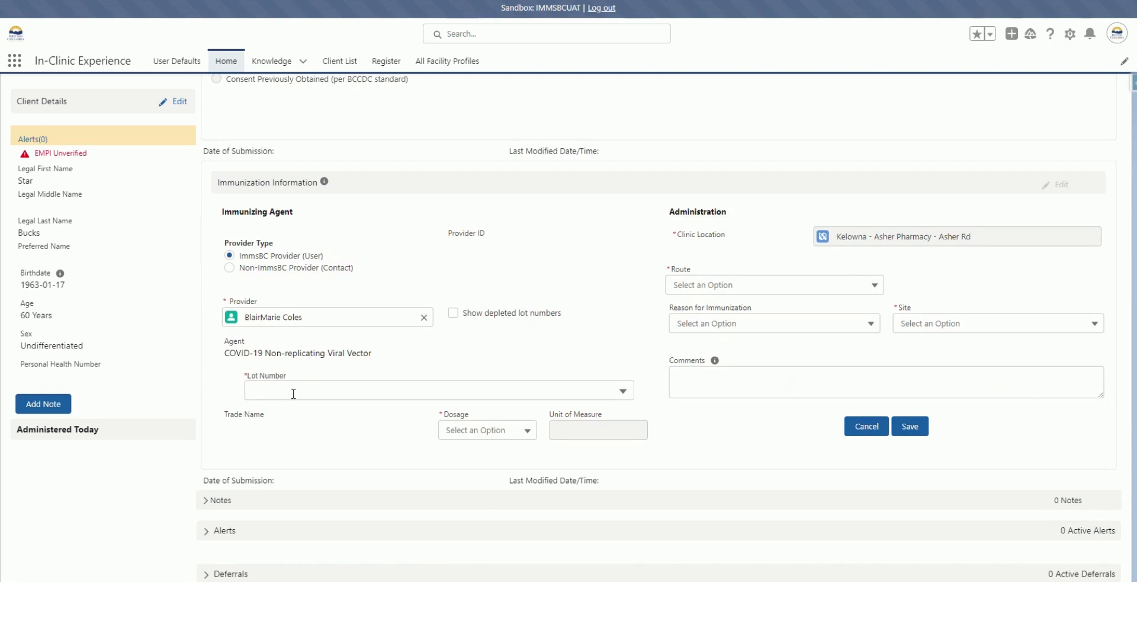
left_click(293, 393)
left_click(315, 437)
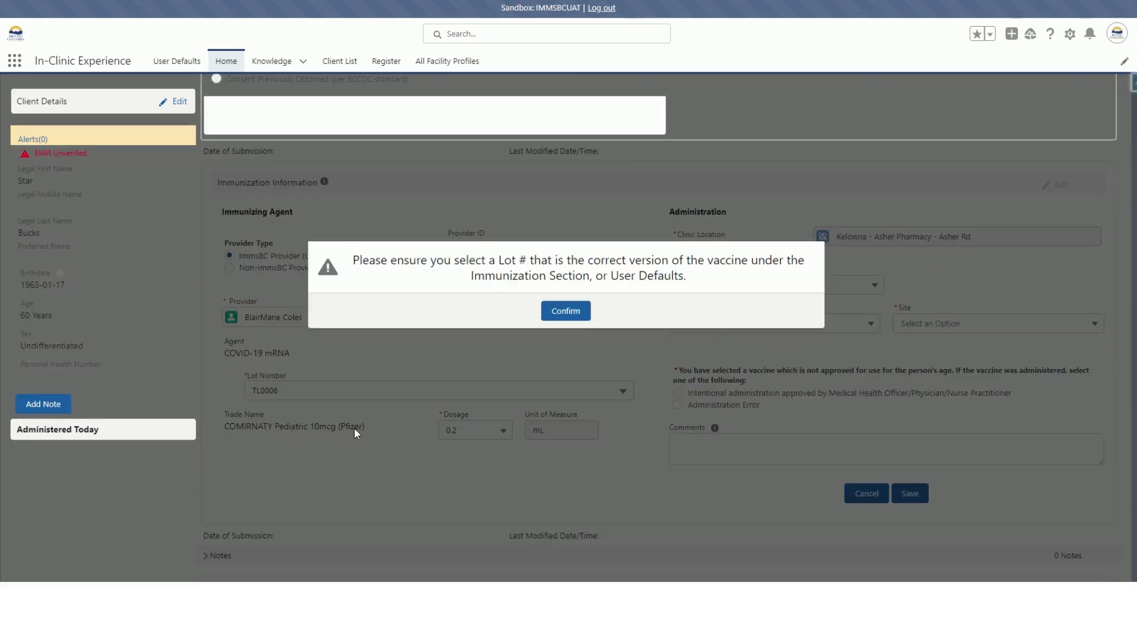
left_click(571, 322)
left_click(928, 323)
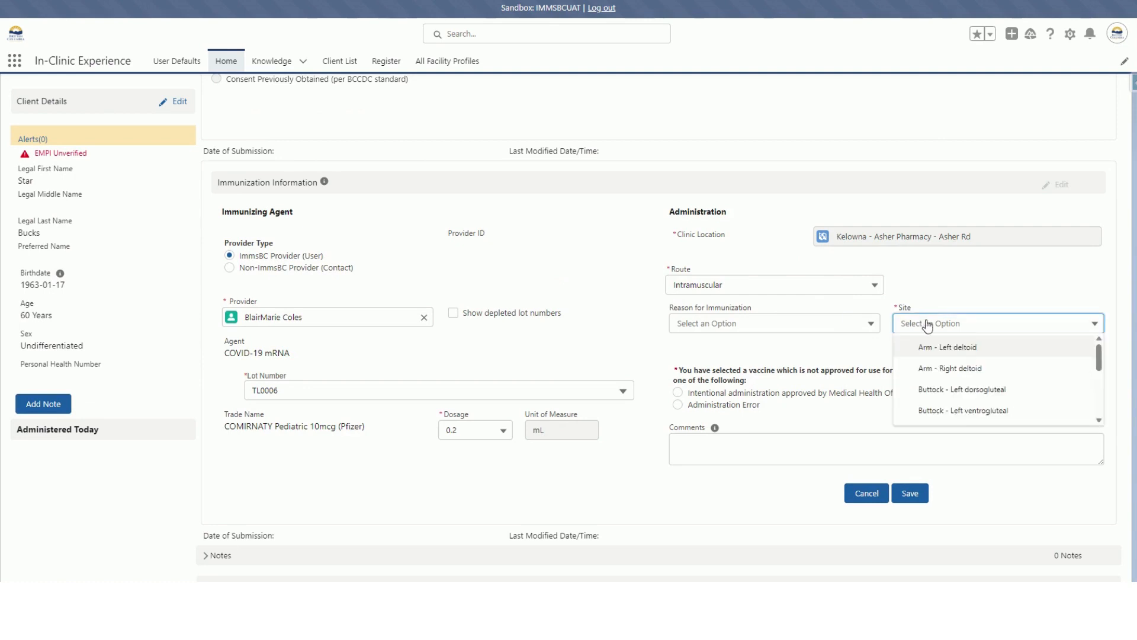
left_click(946, 348)
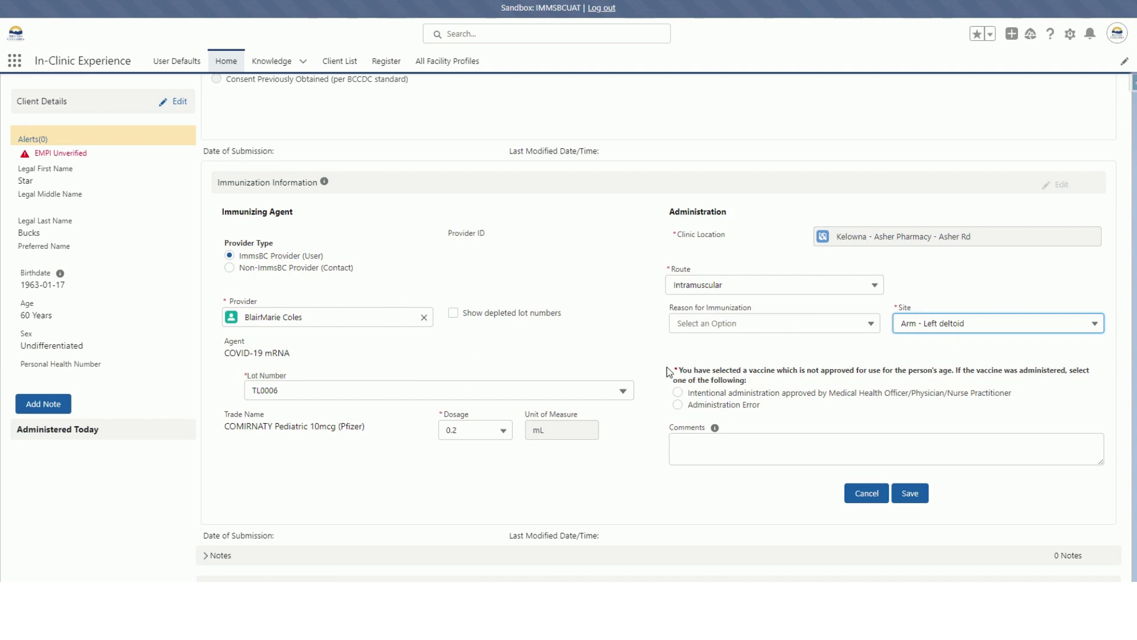
Mark the age-unapproved vaccine as intentional administration approved by Medical Health Officer/Physician/Nurse Practitioner.
left_click_drag(674, 370, 976, 406)
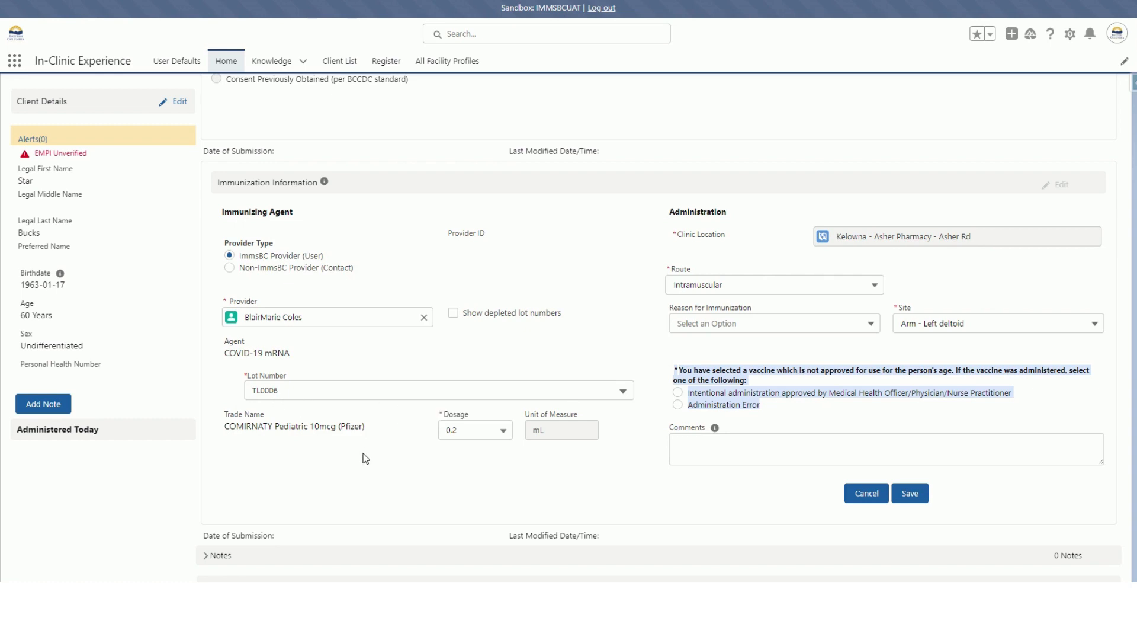
left_click(679, 393)
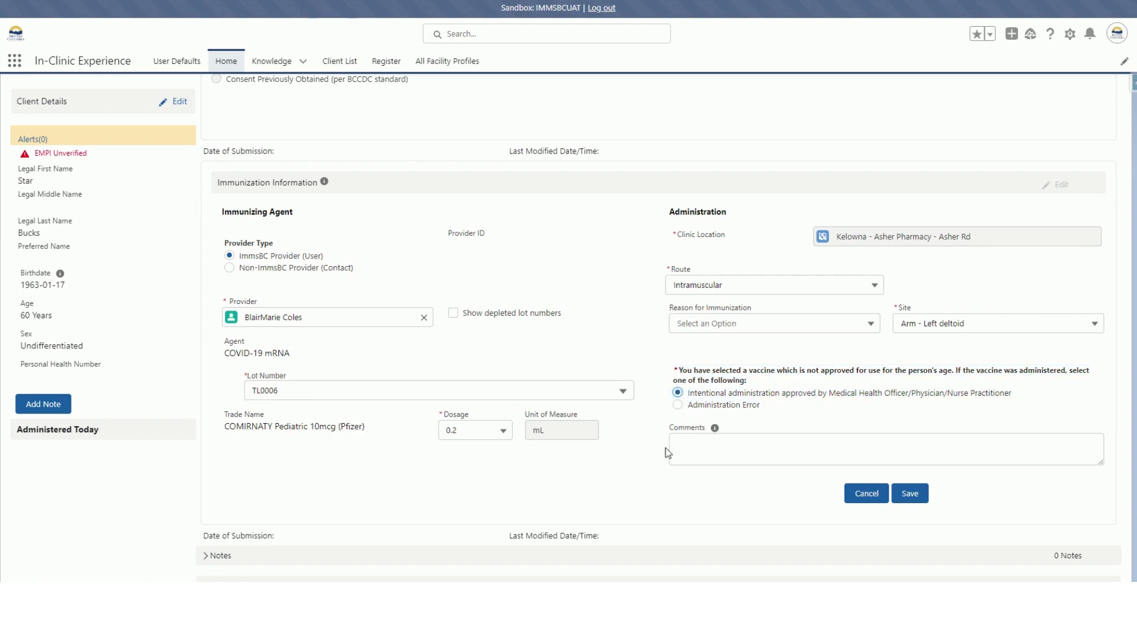
left_click(678, 406)
left_click(781, 442)
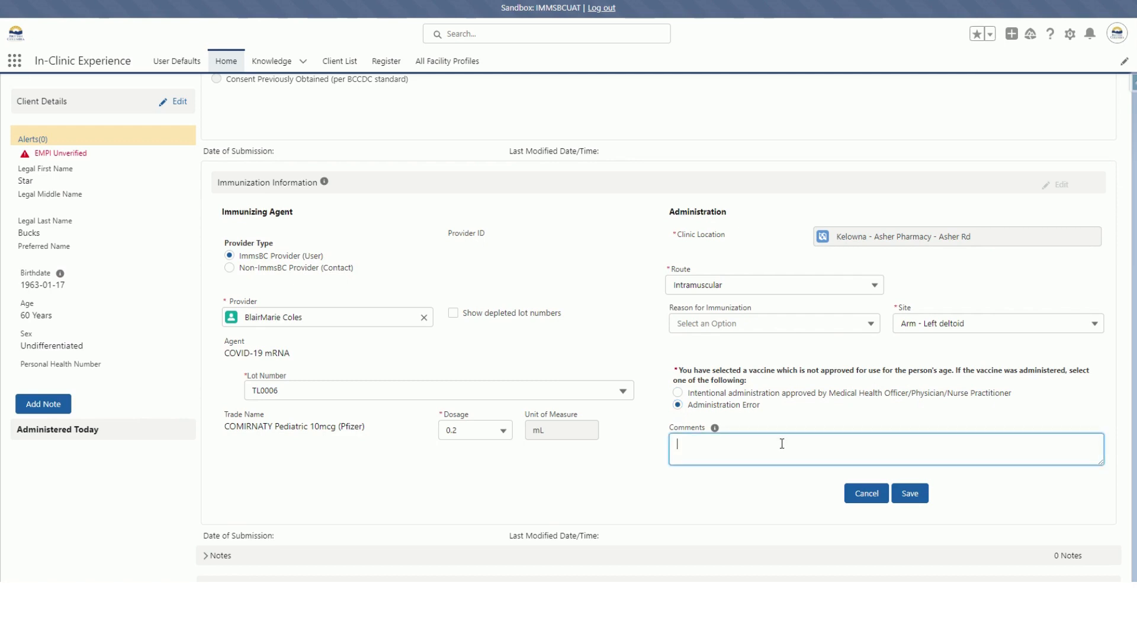
left_click(677, 392)
Enter a comment attributing the decision to the client's GP, and save the immunization information despite the expired lot number.
left_click(690, 441)
type("As per Star's GP")
left_click(903, 496)
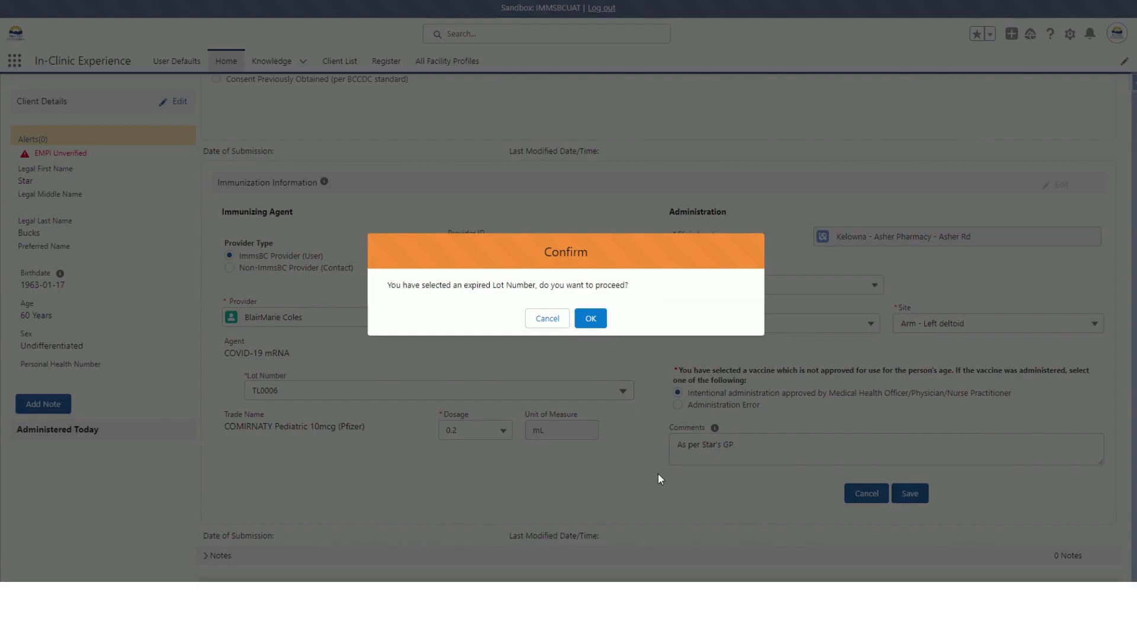
left_click(590, 318)
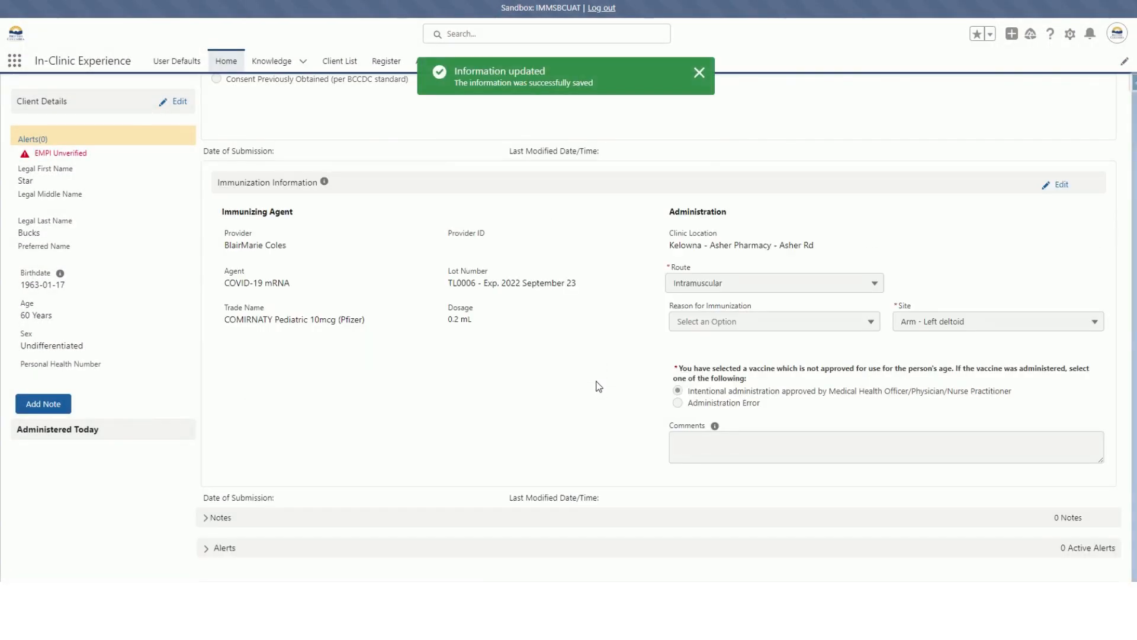
Confirm and save the vaccine administration through its summary.
scroll(603, 388, "down", 3)
scroll(589, 350, "down", 2)
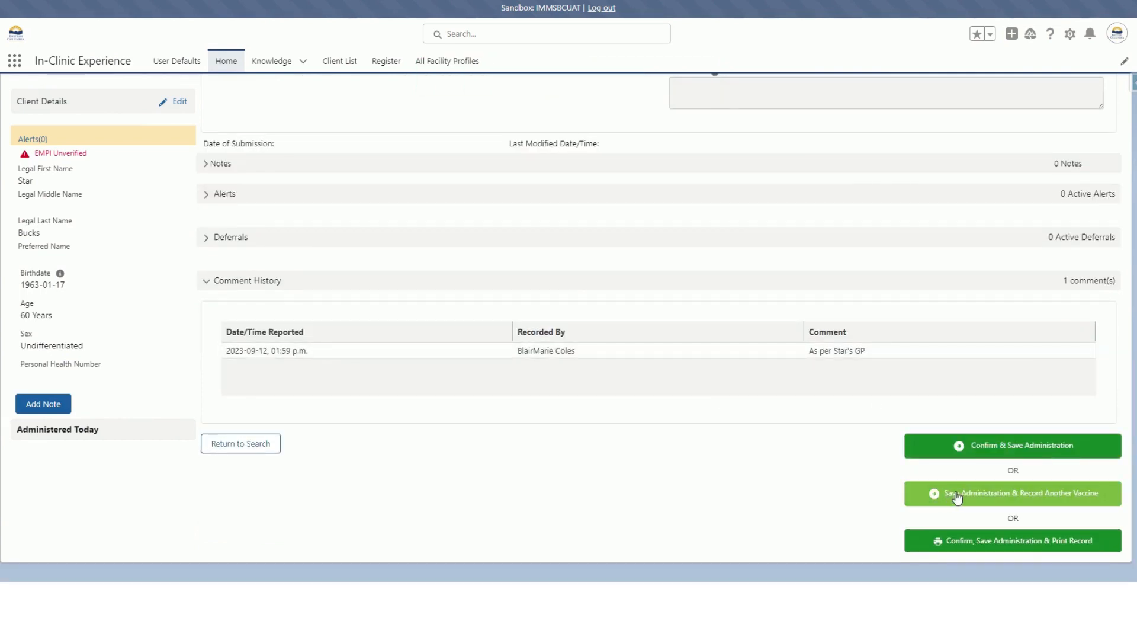
left_click(976, 449)
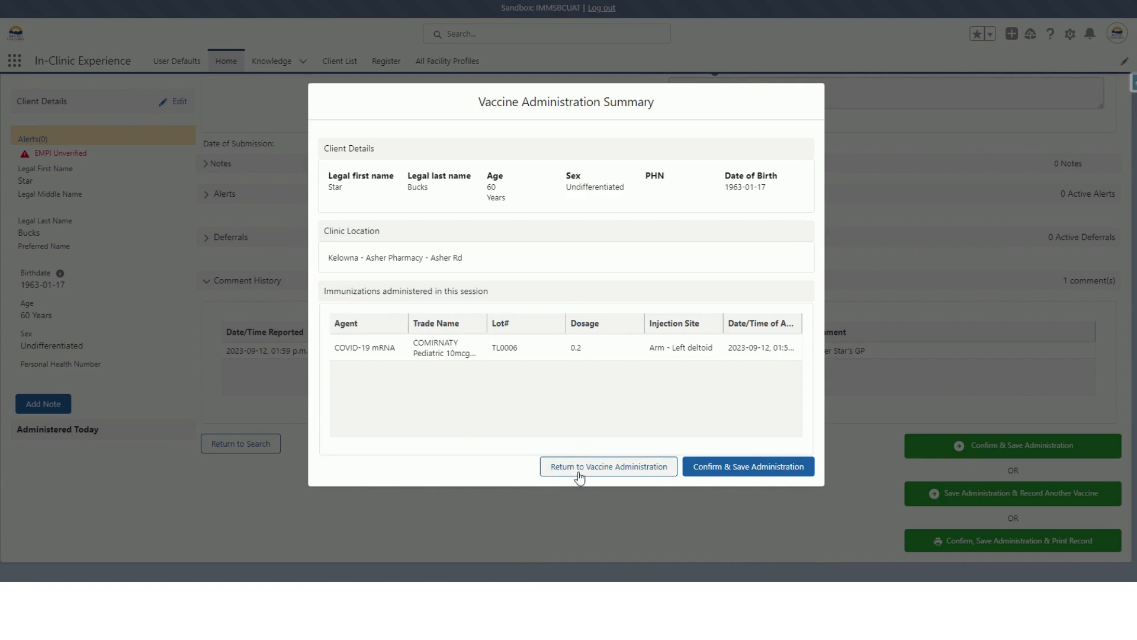
left_click(749, 467)
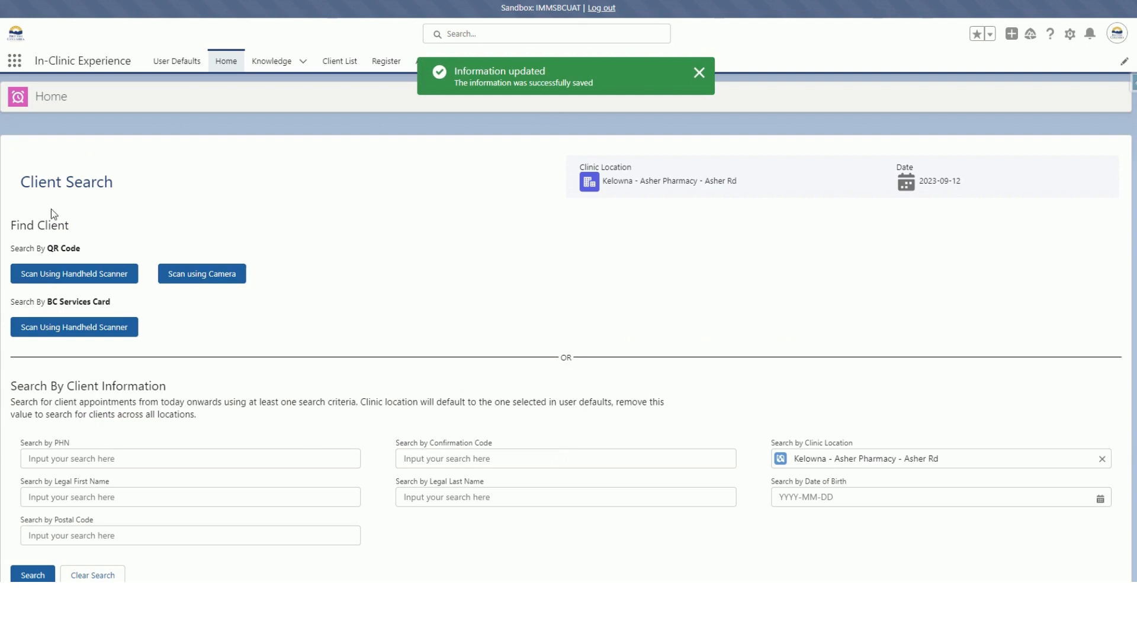
scroll(285, 219, "down", 2)
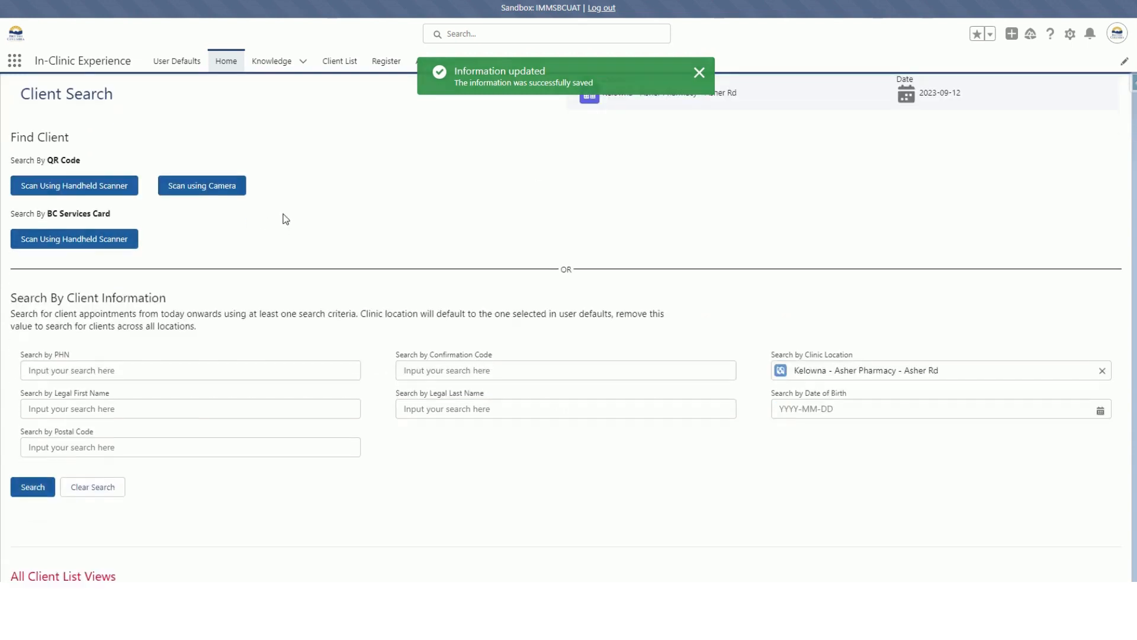
scroll(286, 219, "down", 2)
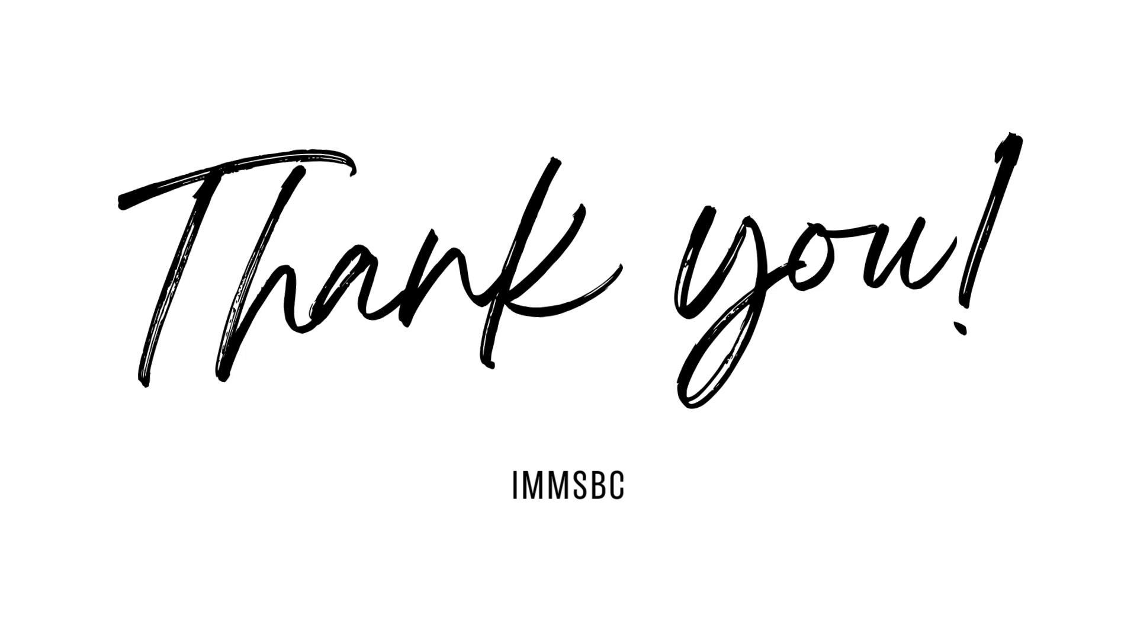